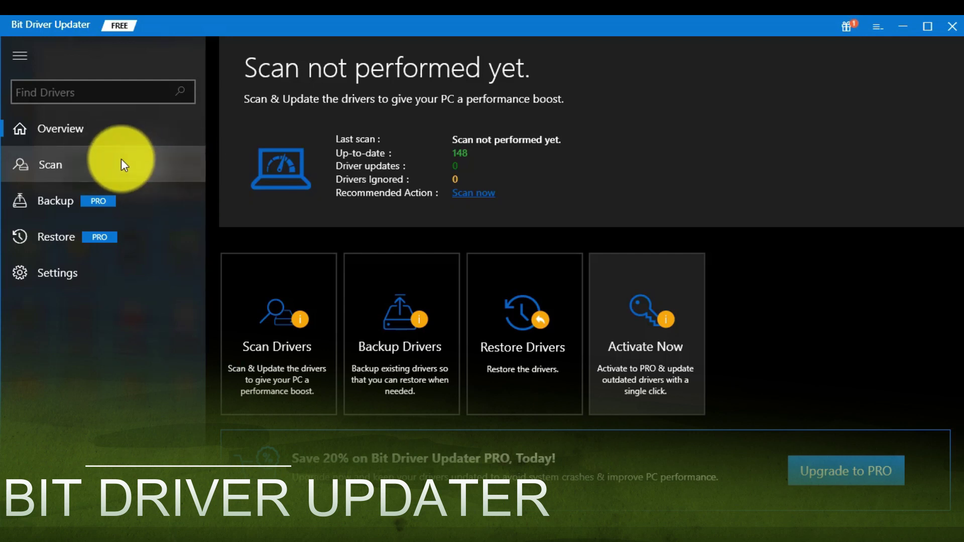
Step: Scan the PC in Bit Driver Updater, update one driver, and return to Overview showing 3 updates
{"action": "left_click", "coordinate": [52, 166]}
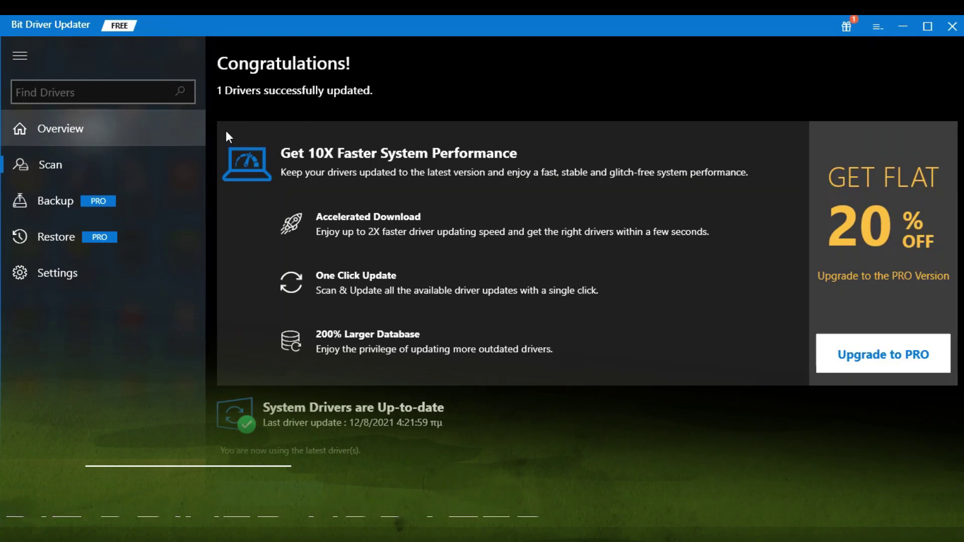
{"action": "left_click", "coordinate": [91, 129]}
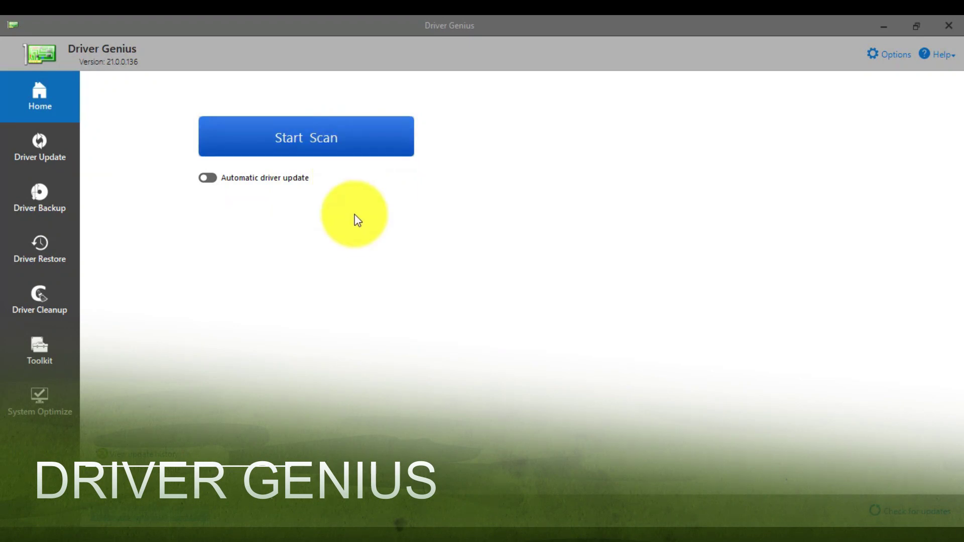
Step: Run the Driver Genius scan to list Realtek audio, card reader, Intel graphics and Bluetooth drivers
{"action": "left_click", "coordinate": [356, 146]}
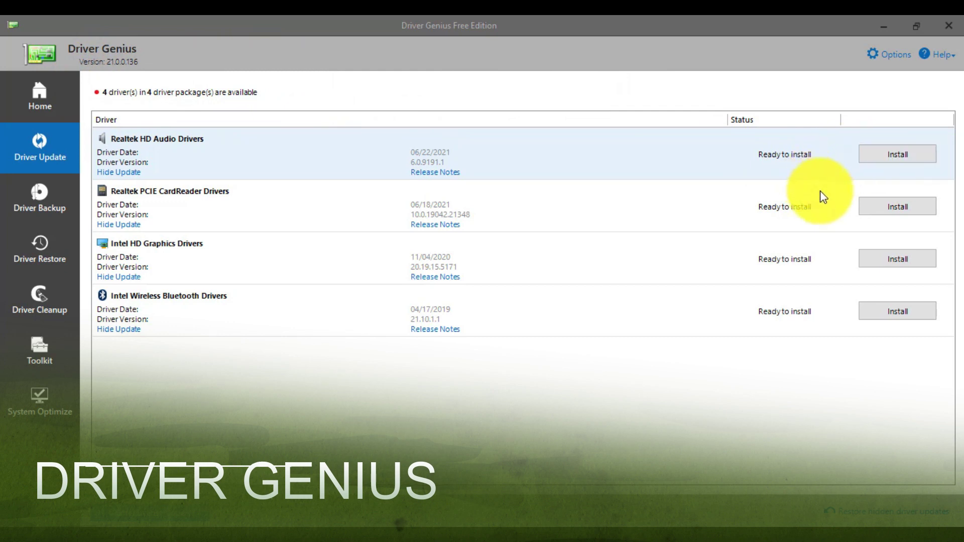
Step: Select the Realtek PCIE CardReader driver in the Driver Genius list
{"action": "left_click", "coordinate": [867, 206]}
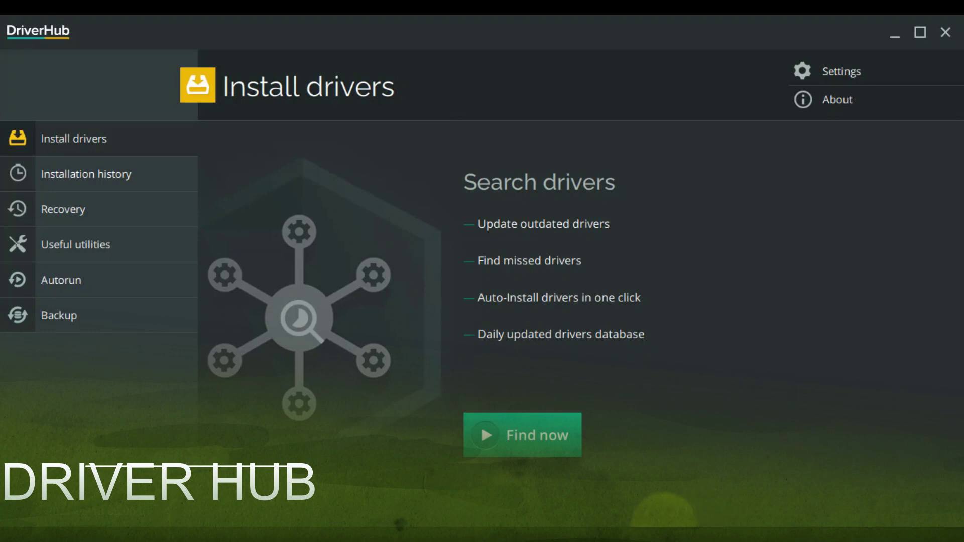
Step: Search for drivers in DriverHub and queue all 12 found device updates for installation
{"action": "left_click", "coordinate": [533, 448]}
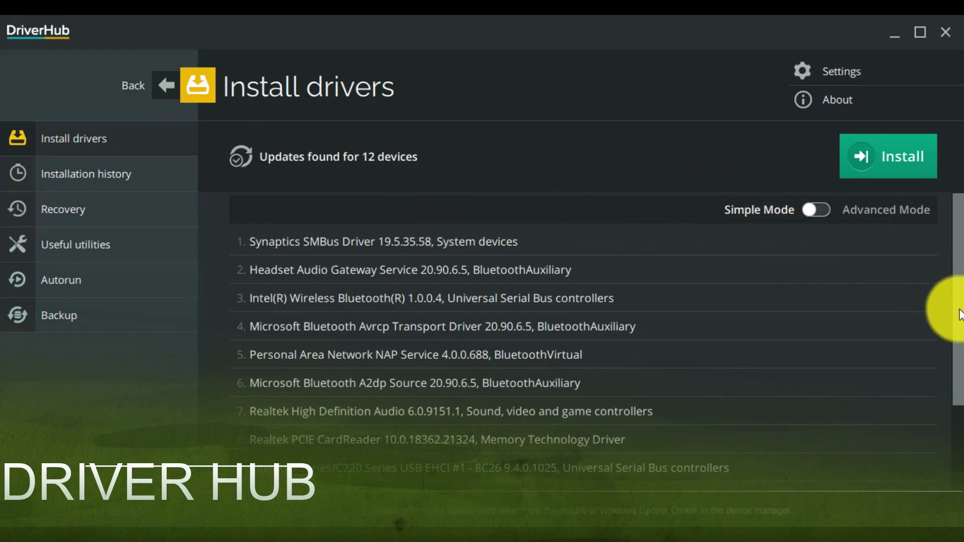
{"action": "mouse_move", "coordinate": [955, 301]}
{"action": "left_mouse_down"}
{"action": "mouse_move", "coordinate": [951, 431]}
{"action": "mouse_move", "coordinate": [954, 194]}
{"action": "left_mouse_up"}
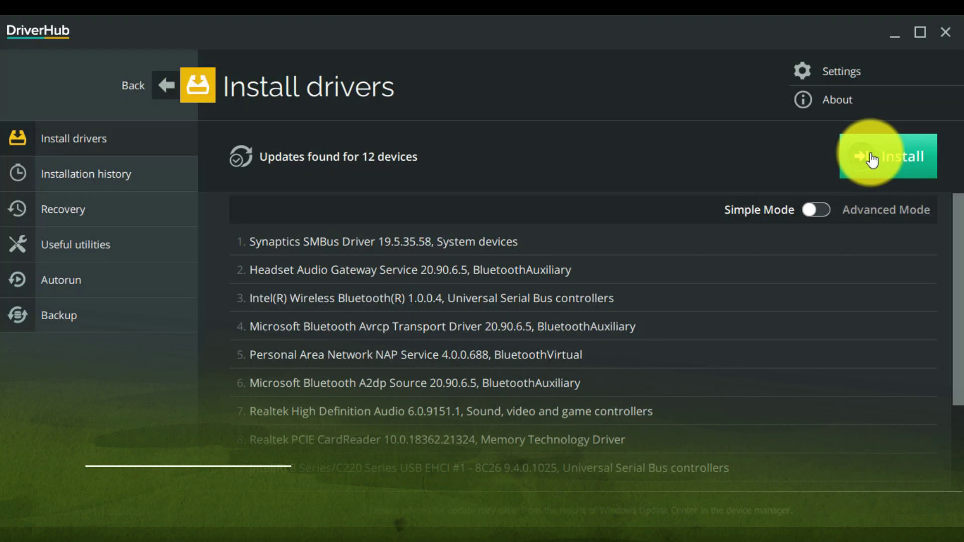
{"action": "left_click", "coordinate": [874, 157]}
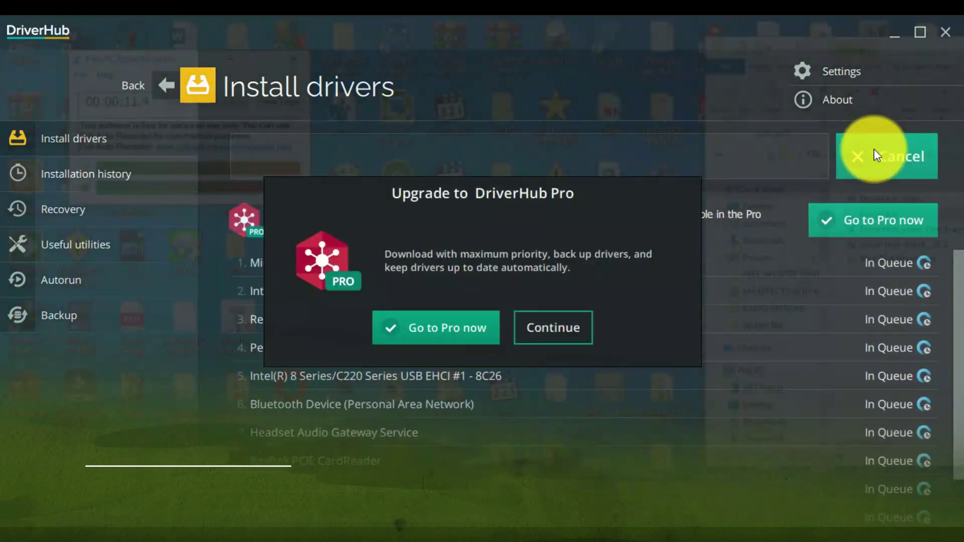